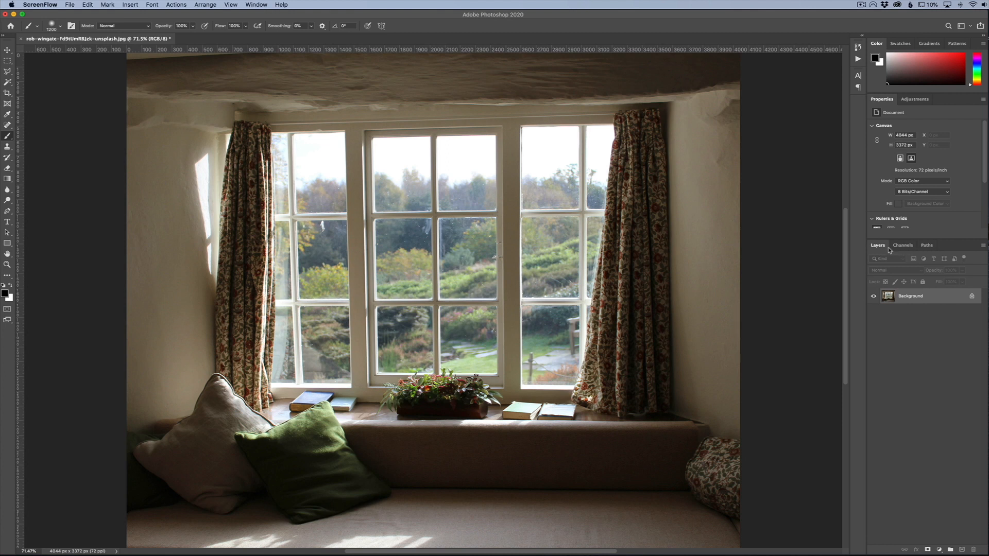
# View the red, green and blue channels one at a time to compare their contrast, leaving only the blue channel displayed
pyautogui.click(904, 248)
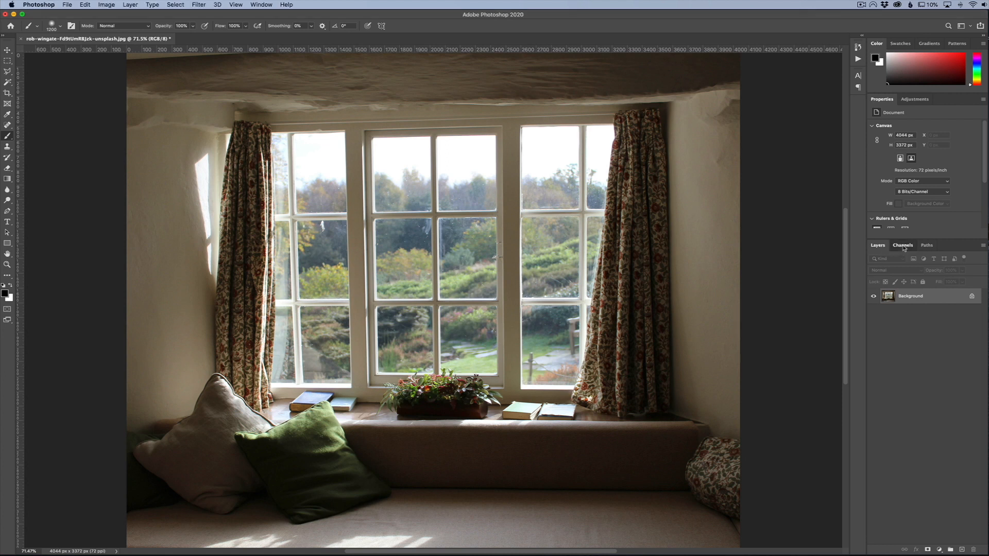
pyautogui.click(904, 246)
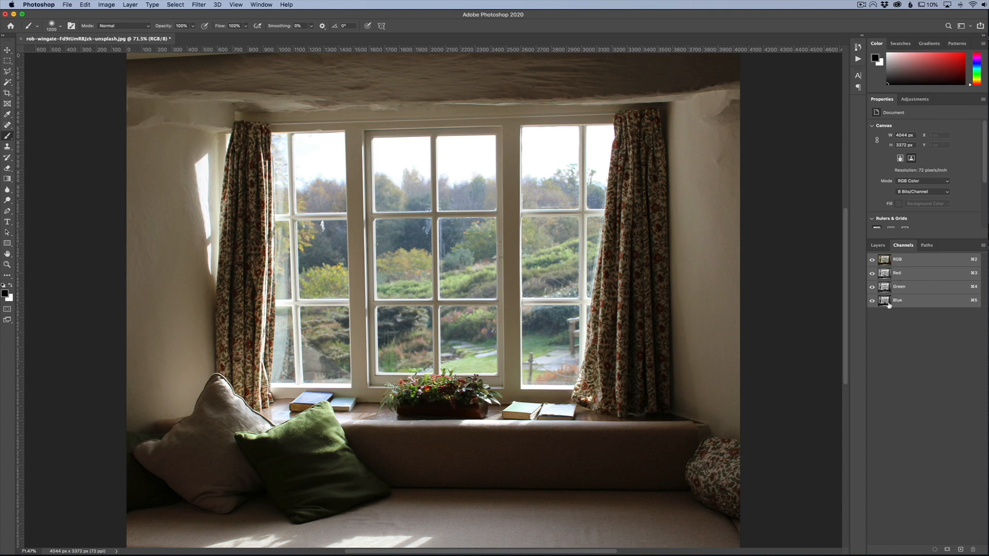
pyautogui.click(872, 272)
pyautogui.click(872, 287)
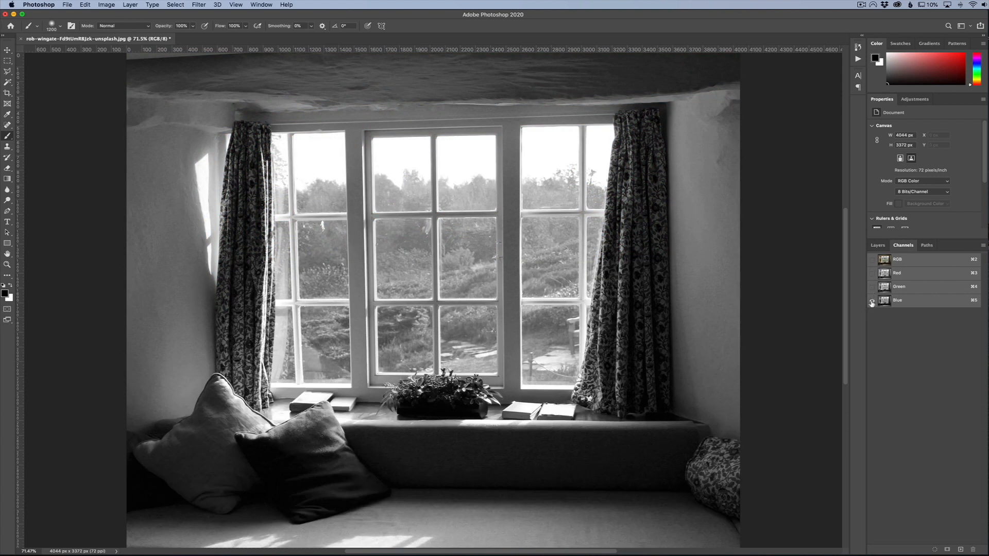
pyautogui.click(872, 291)
pyautogui.click(872, 301)
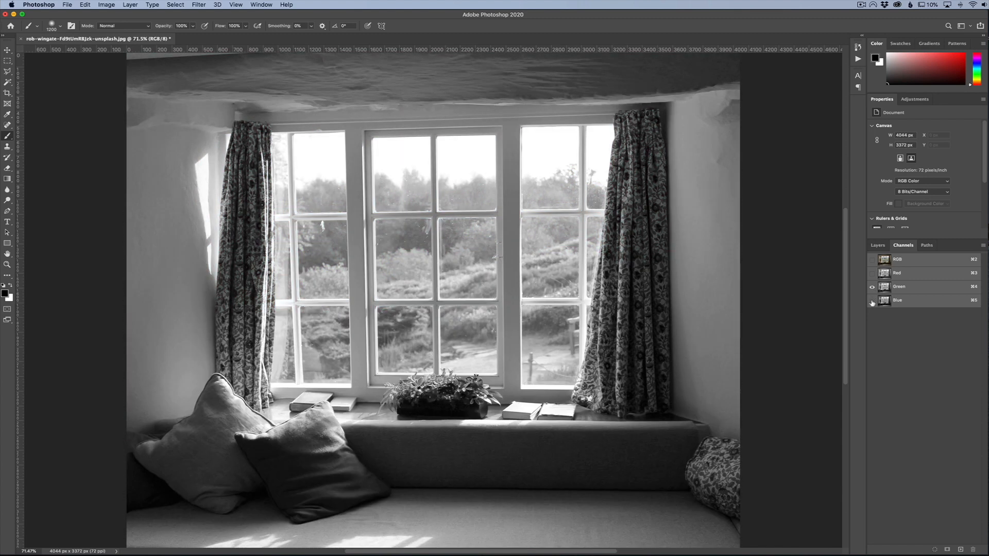
pyautogui.click(872, 273)
pyautogui.click(872, 287)
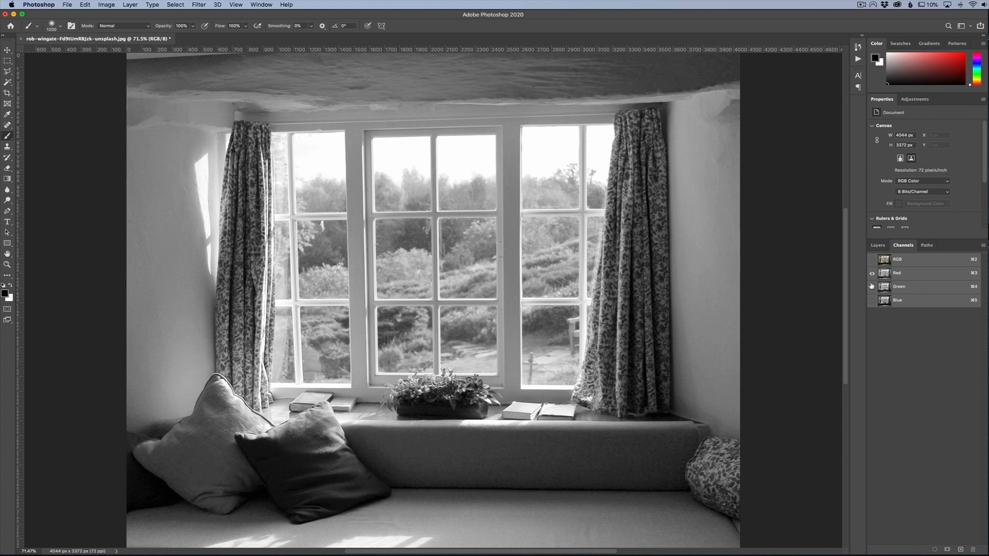
pyautogui.click(872, 300)
pyautogui.click(872, 274)
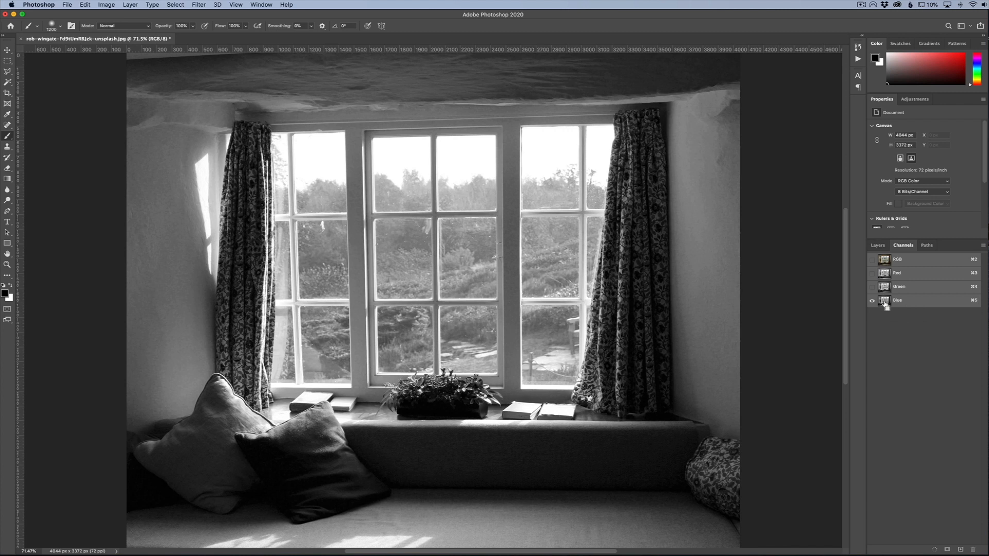
# Copy the photo's bright areas onto a new layer using a selection loaded from the blue channel, and check it with the Background hidden
pyautogui.keyDown('super'); pyautogui.click(884, 302); pyautogui.keyUp('super')
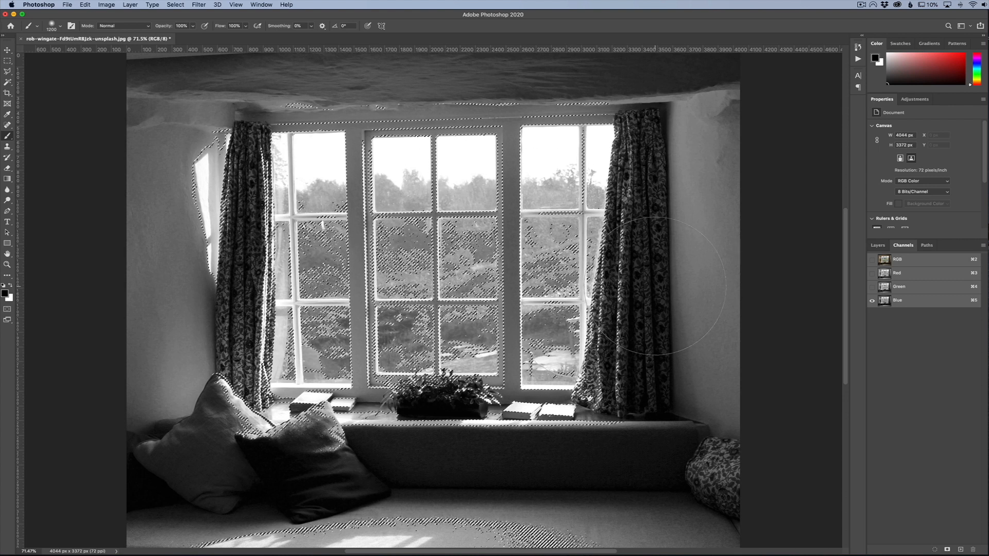
pyautogui.click(878, 246)
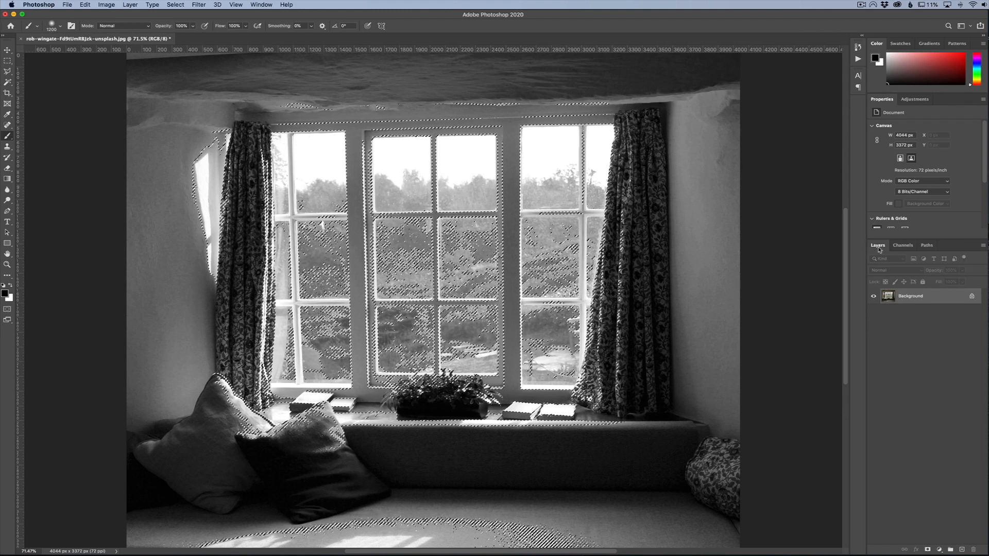
pyautogui.press('super+c')
pyautogui.press('super+v')
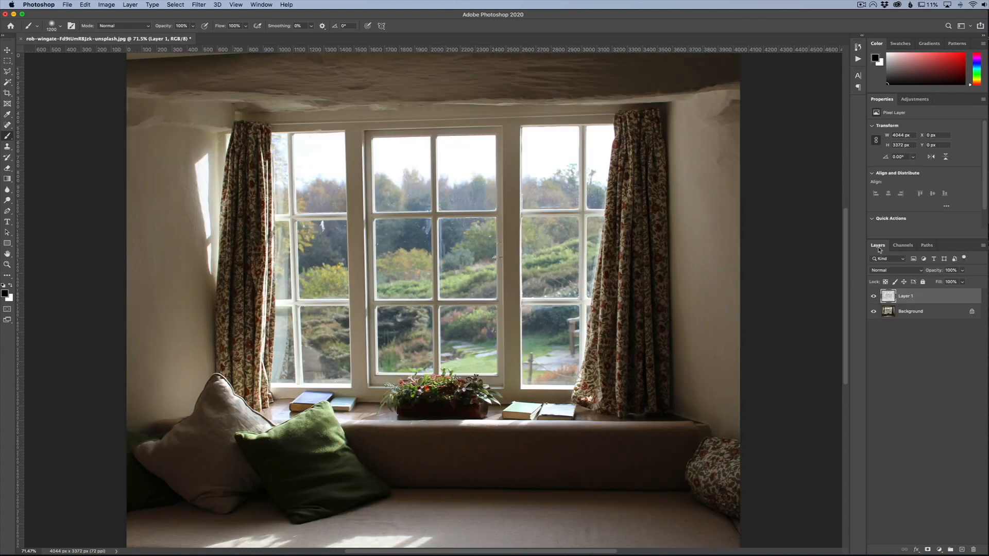
pyautogui.click(872, 311)
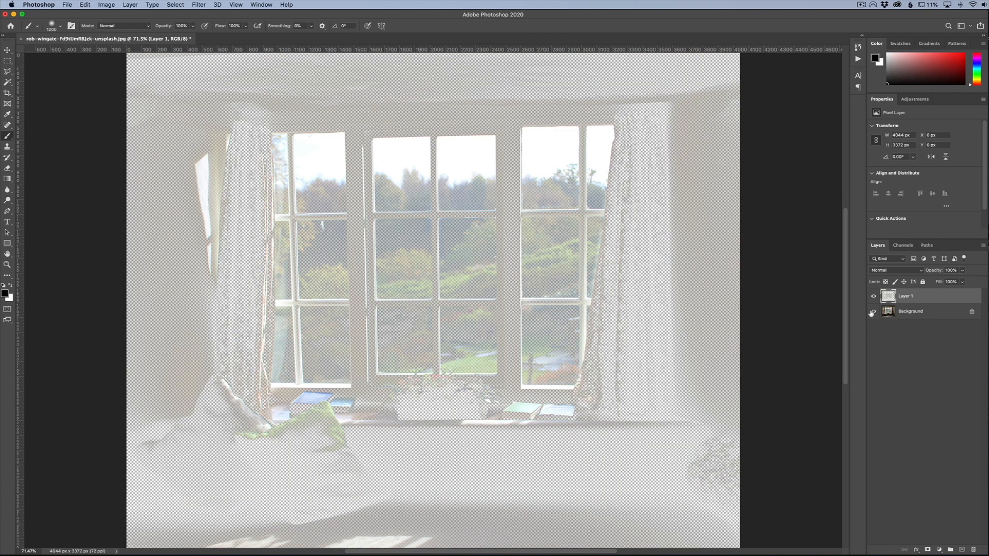
pyautogui.click(872, 311)
pyautogui.click(872, 311)
pyautogui.click(873, 312)
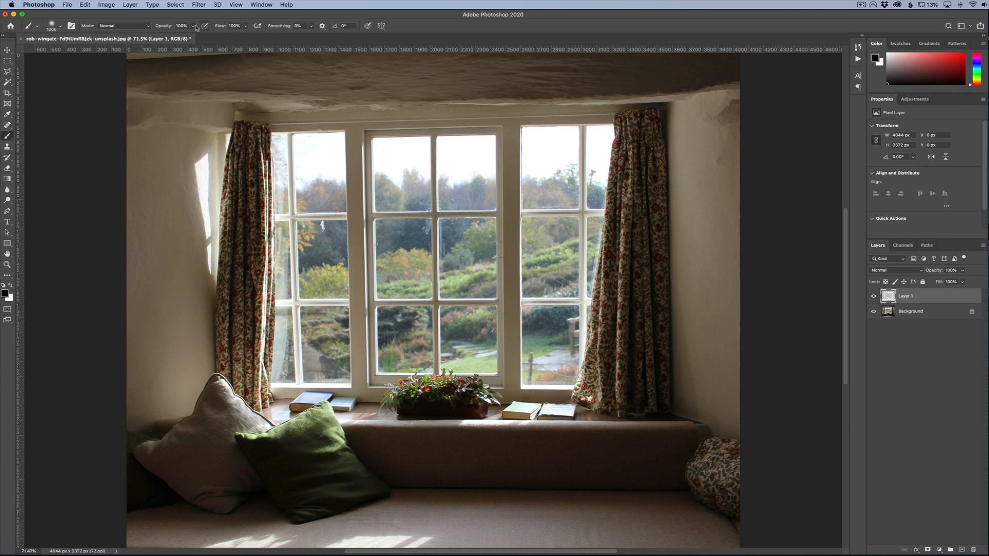
# Apply a Radial Blur to Layer 1 with amount 100, Zoom method, Good quality and the blur centre set toward the upper right
pyautogui.click(201, 6)
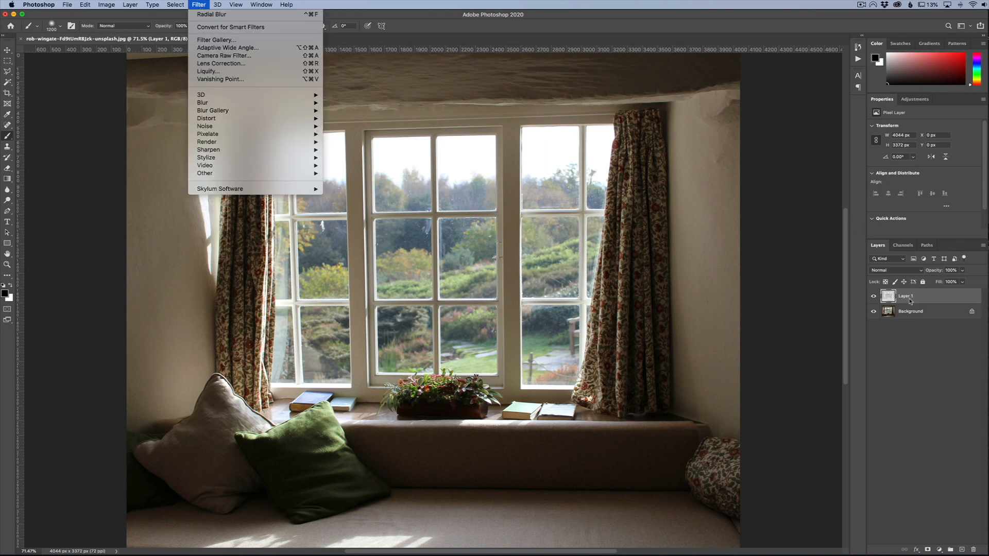
pyautogui.moveTo(246, 107)
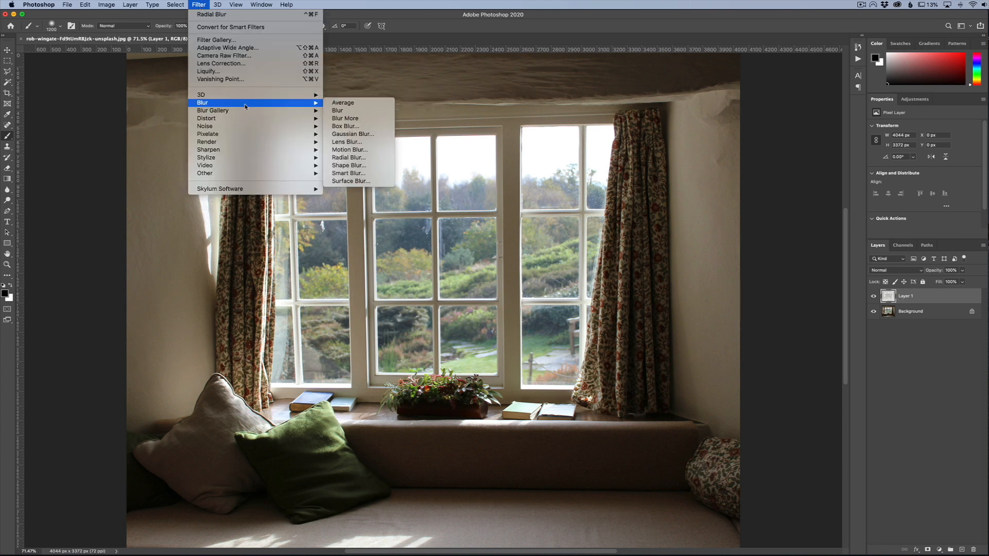
pyautogui.click(355, 157)
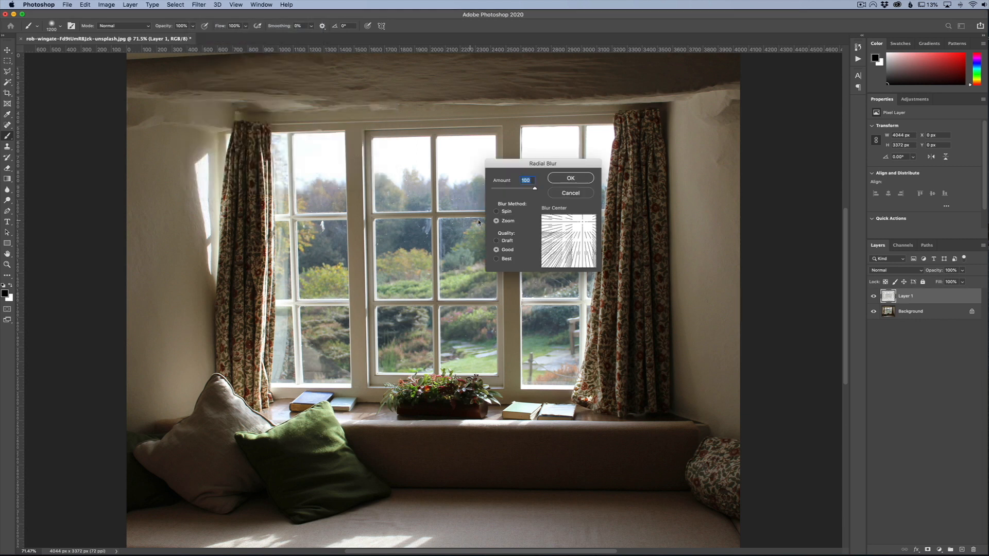
pyautogui.click(497, 212)
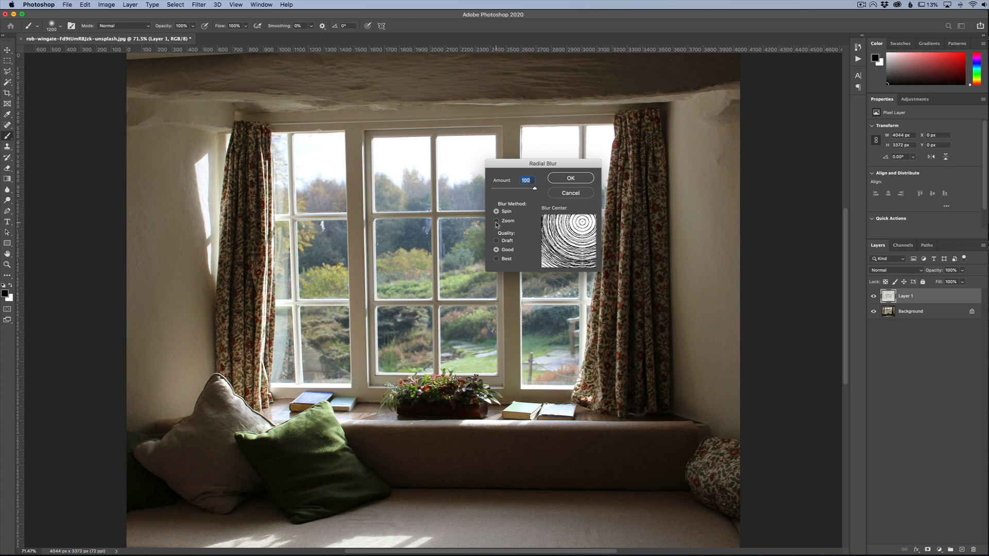
pyautogui.click(496, 222)
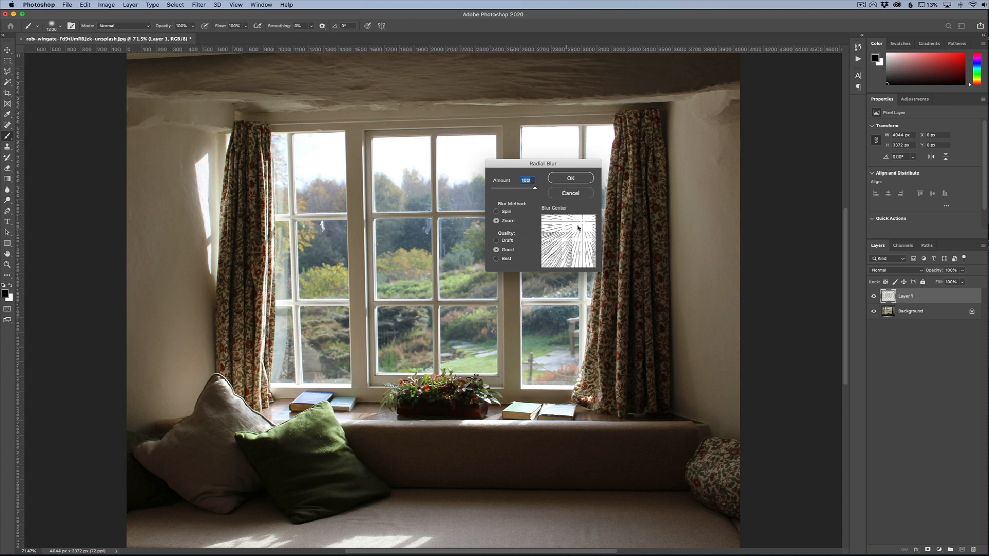
pyautogui.moveTo(584, 227); pyautogui.dragTo(570, 237)
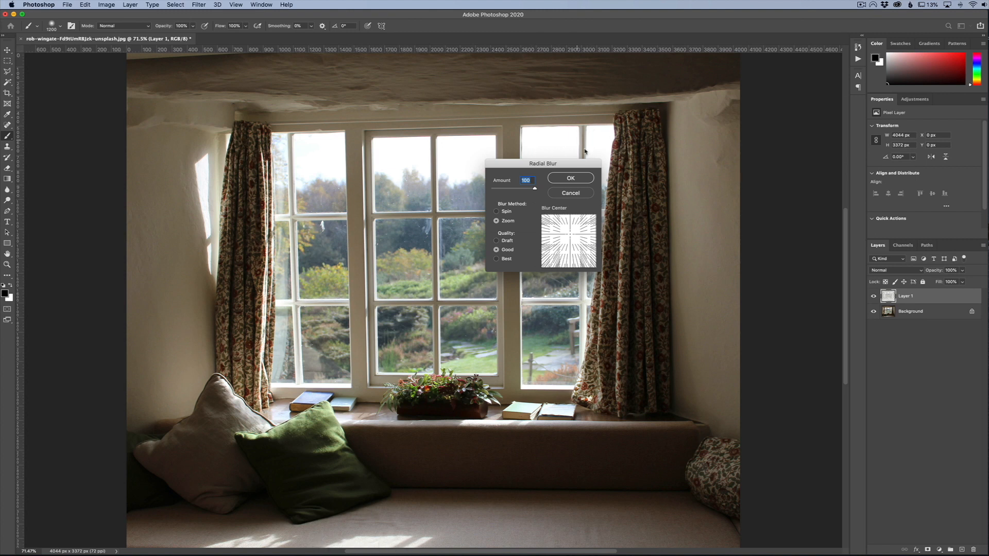
pyautogui.moveTo(574, 233); pyautogui.dragTo(584, 226)
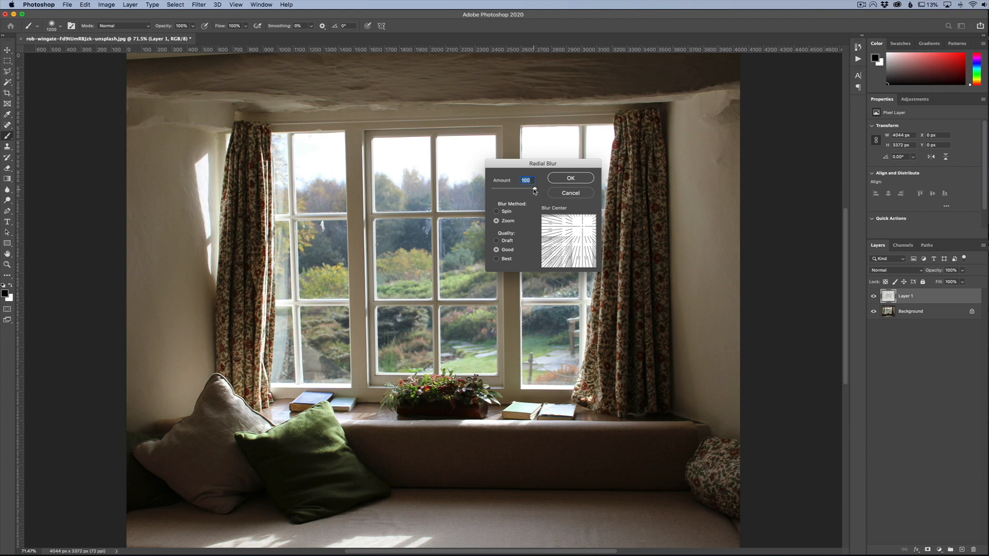
pyautogui.click(566, 180)
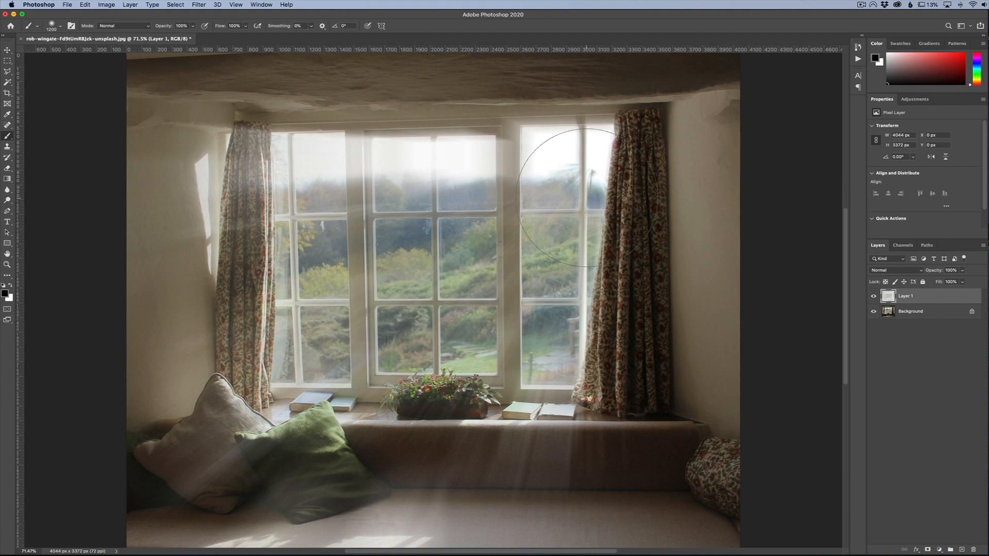
# Add a layer mask to Layer 1 and paint black at 24% flow over the upper window area to reduce the blur there
pyautogui.click(928, 550)
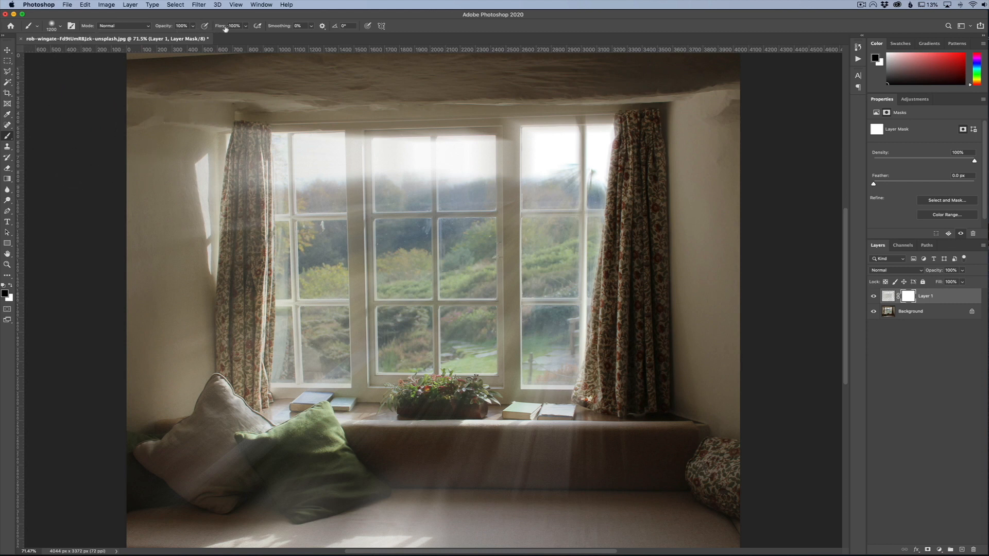
pyautogui.moveTo(222, 27); pyautogui.dragTo(187, 28)
pyautogui.scroll(2, 412, 144)
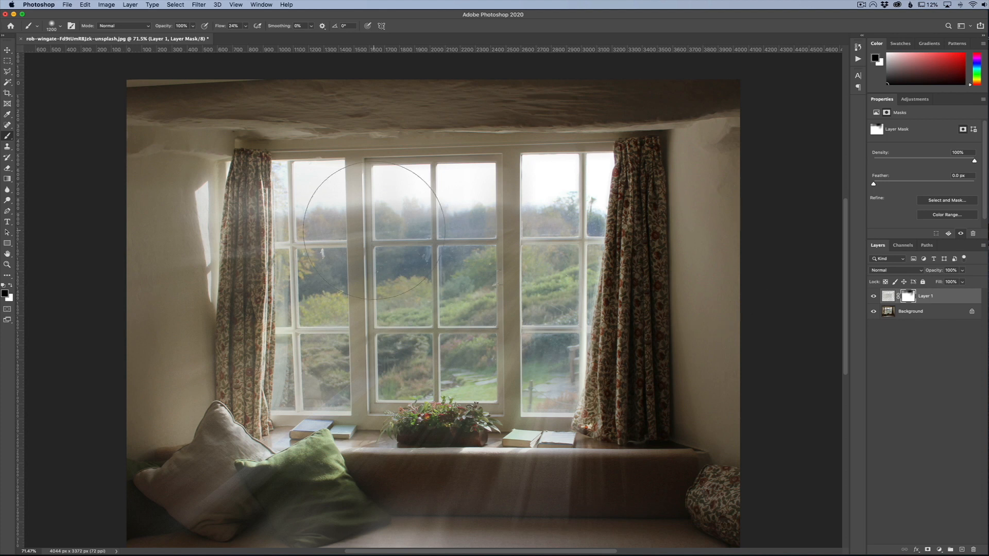
pyautogui.scroll(-2, 878, 295)
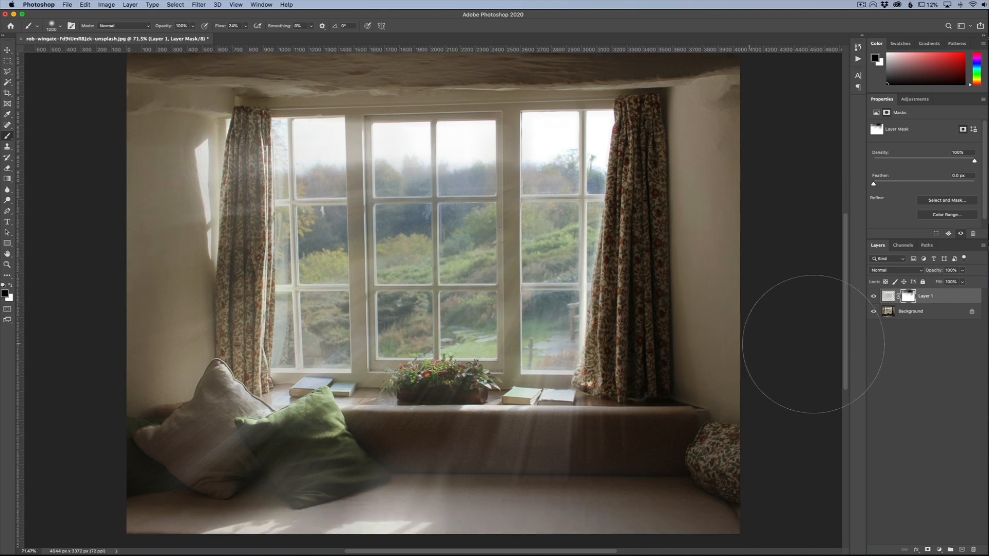
# Try duplicating Layer 1 with its mask to intensify the light rays, and undo the duplication
pyautogui.moveTo(944, 299); pyautogui.dragTo(961, 549)
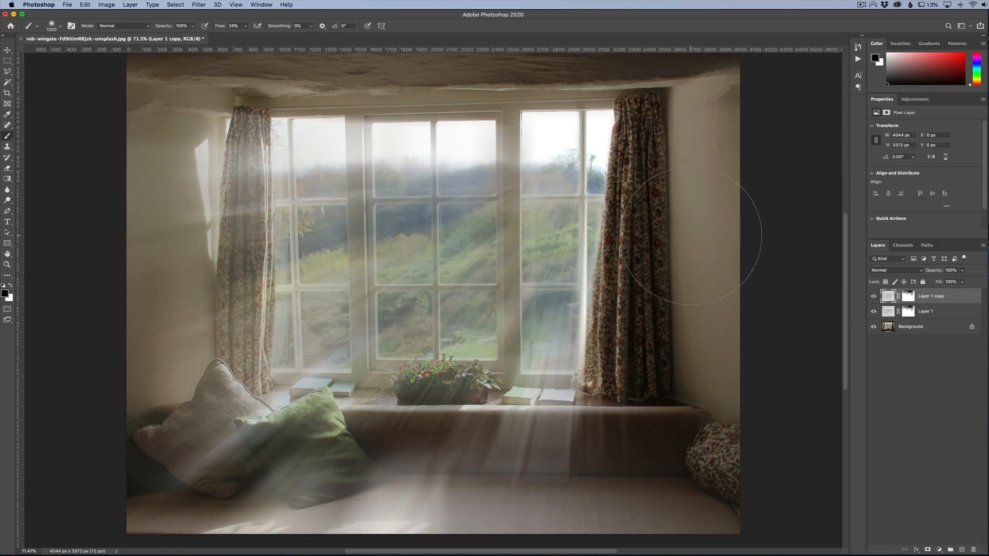
pyautogui.press('super+z')
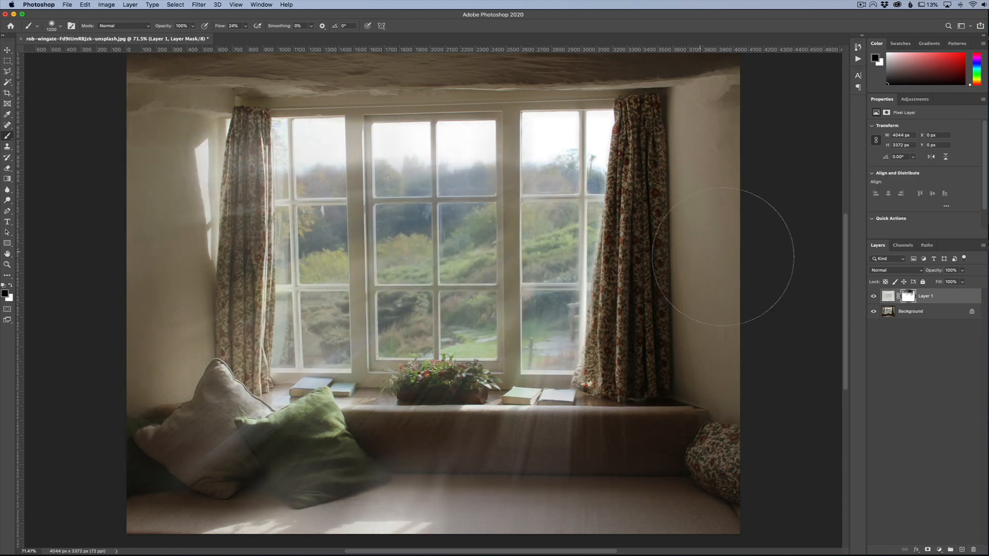
pyautogui.click(891, 295)
pyautogui.click(198, 5)
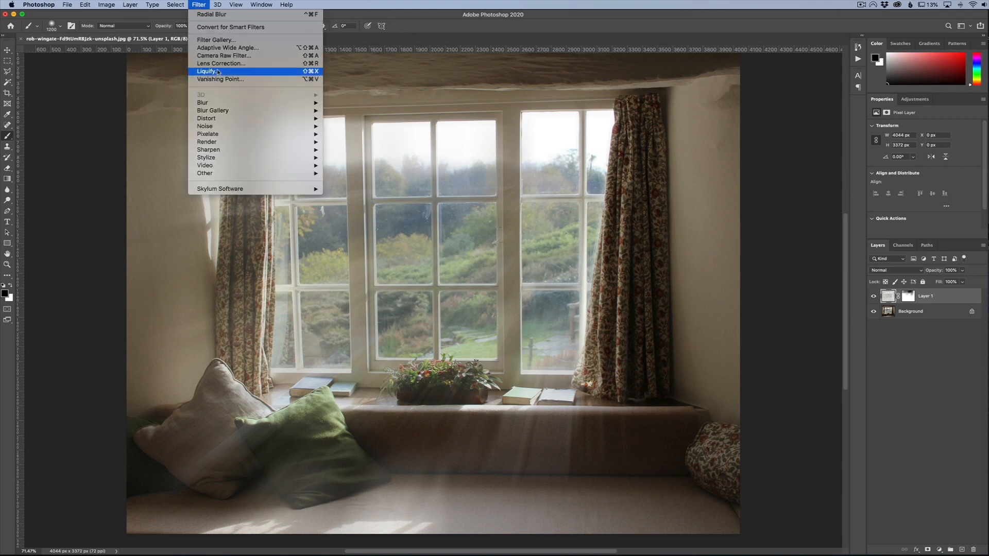
pyautogui.moveTo(224, 105)
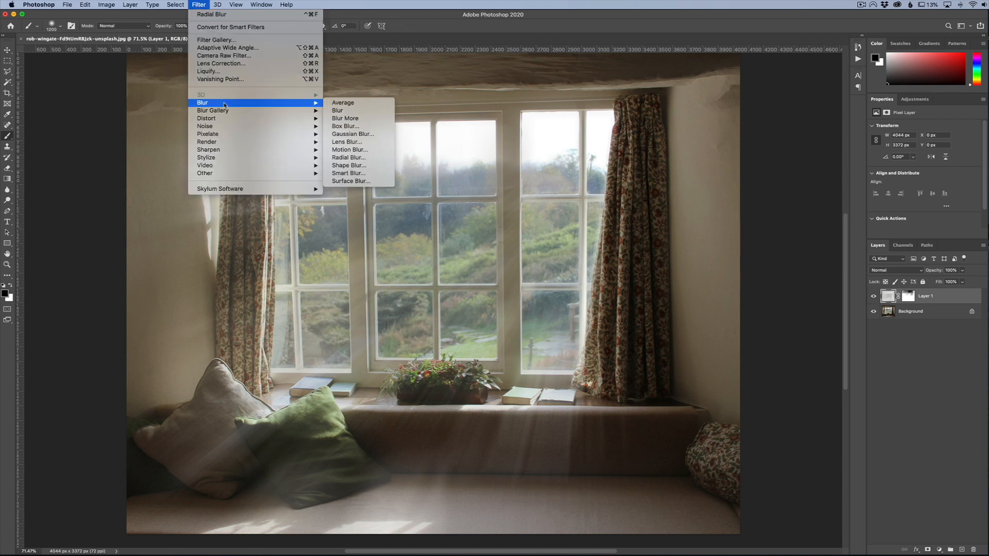
pyautogui.click(342, 135)
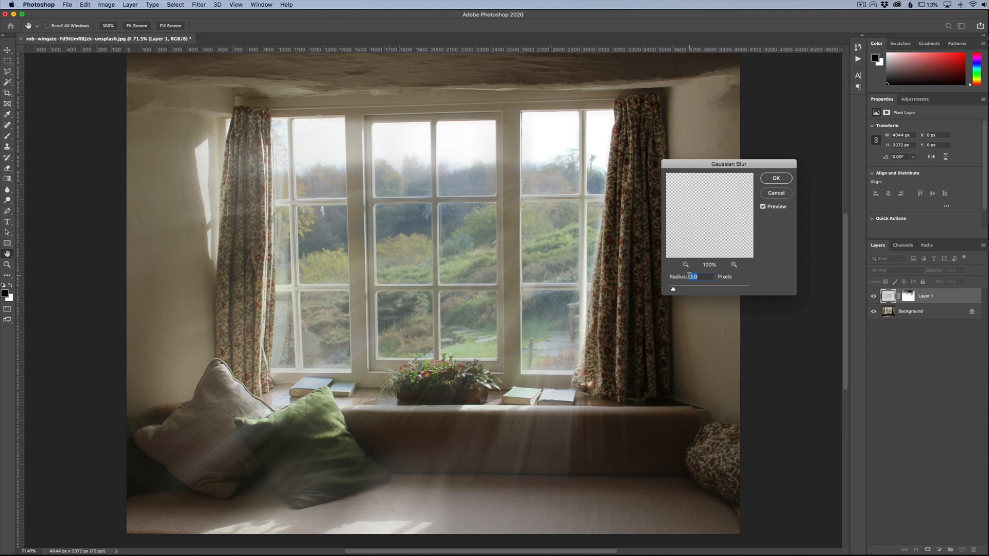
pyautogui.moveTo(673, 289); pyautogui.dragTo(683, 291)
pyautogui.click(778, 194)
pyautogui.press('b')
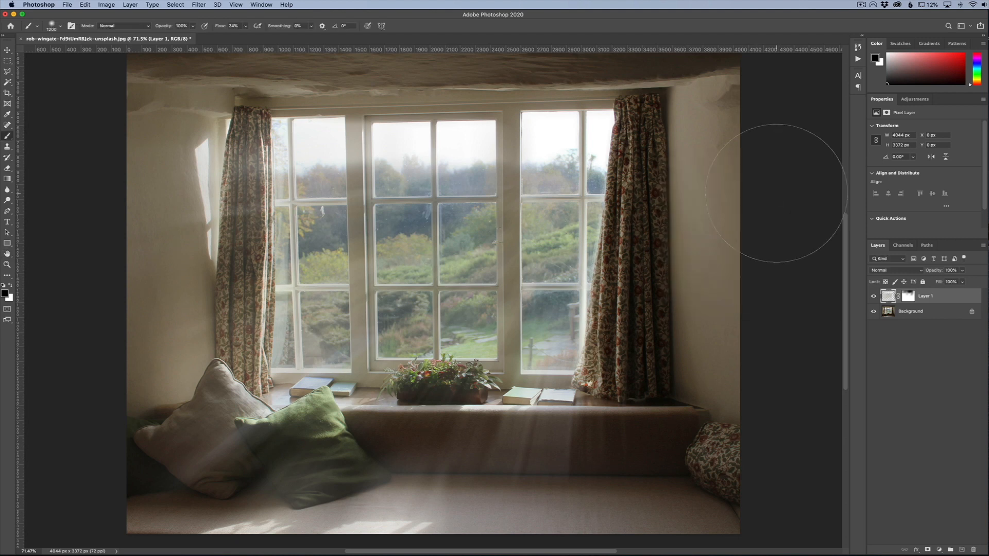
# Add a Photo Filter adjustment with Warming Filter (85) above Layer 1 and clip it to that layer
pyautogui.click(939, 550)
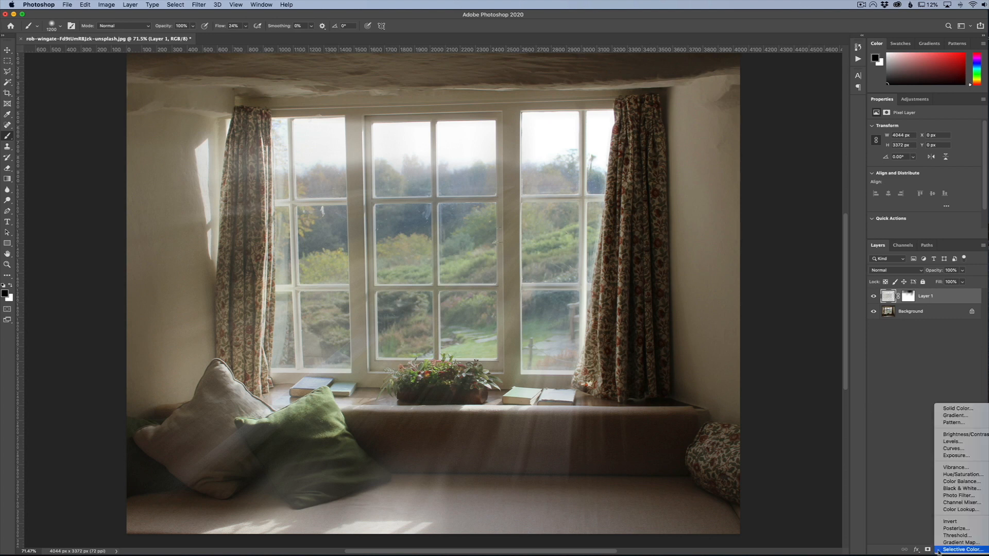
pyautogui.click(958, 496)
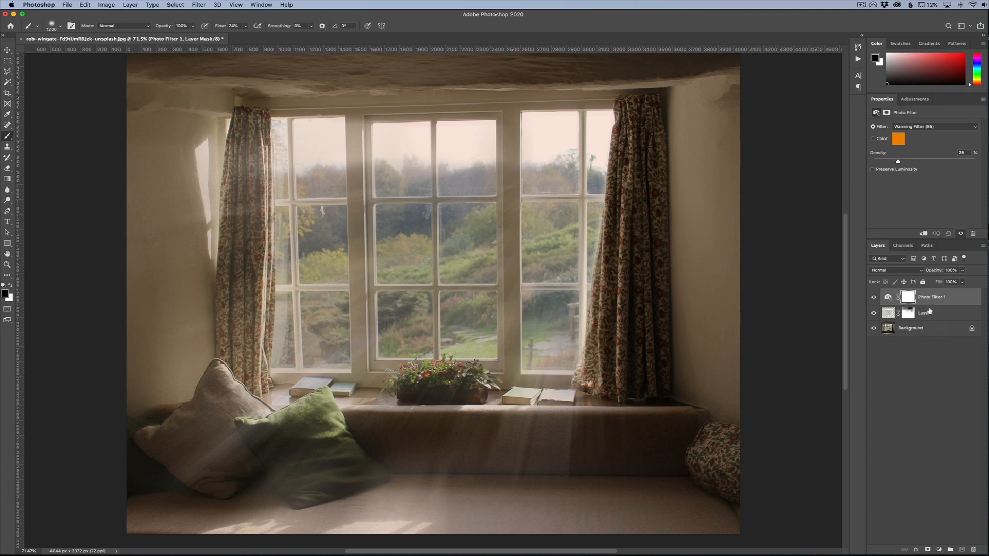
pyautogui.moveTo(929, 312); pyautogui.dragTo(931, 302)
pyautogui.keyDown('alt'); pyautogui.click(929, 305); pyautogui.keyUp('alt')
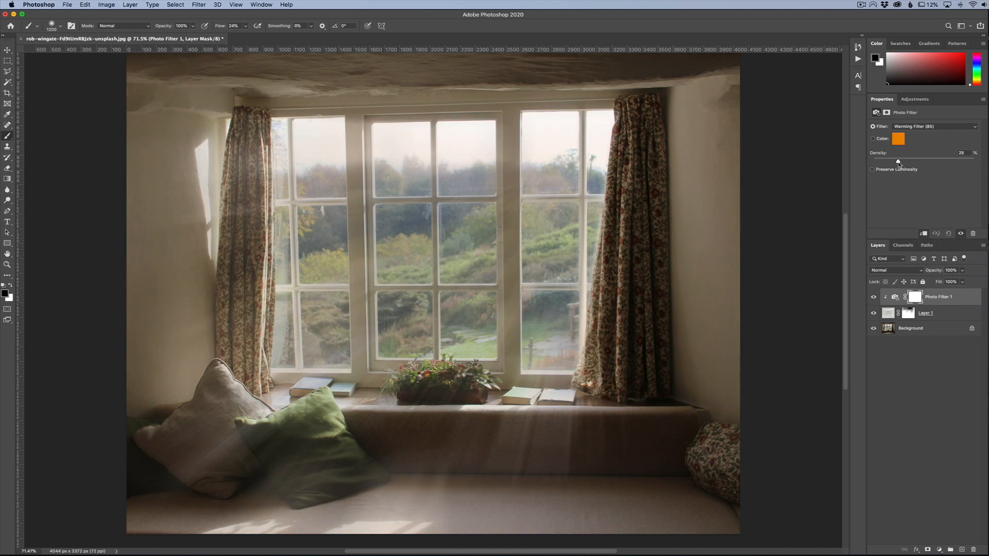
pyautogui.moveTo(897, 162)
pyautogui.mouseDown()
pyautogui.moveTo(921, 161)
pyautogui.moveTo(898, 162)
pyautogui.mouseUp()
# Group the Photo Filter and Layer 1, and compare the photo with the group hidden and shown
pyautogui.click(939, 317)
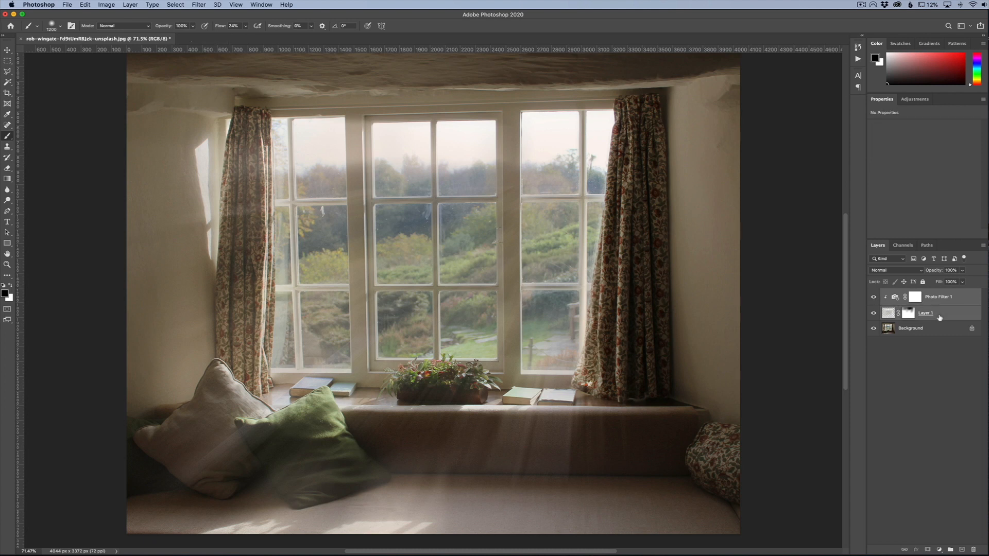
pyautogui.press('super+g')
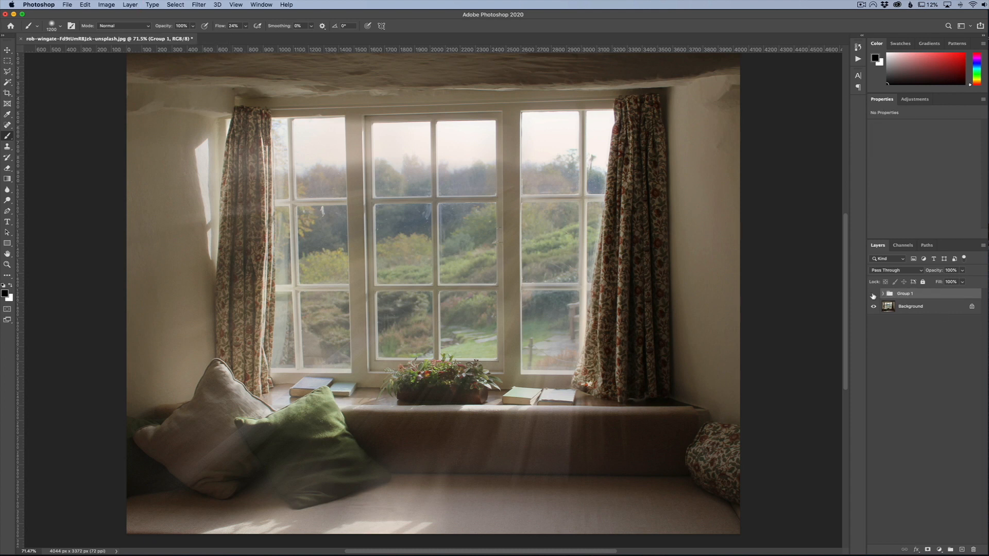
pyautogui.click(873, 294)
pyautogui.click(873, 294)
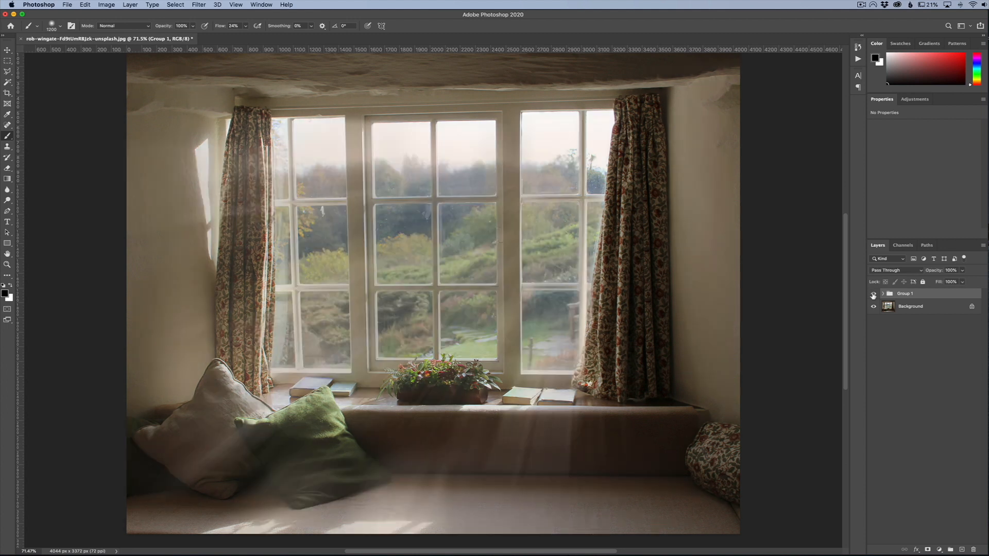